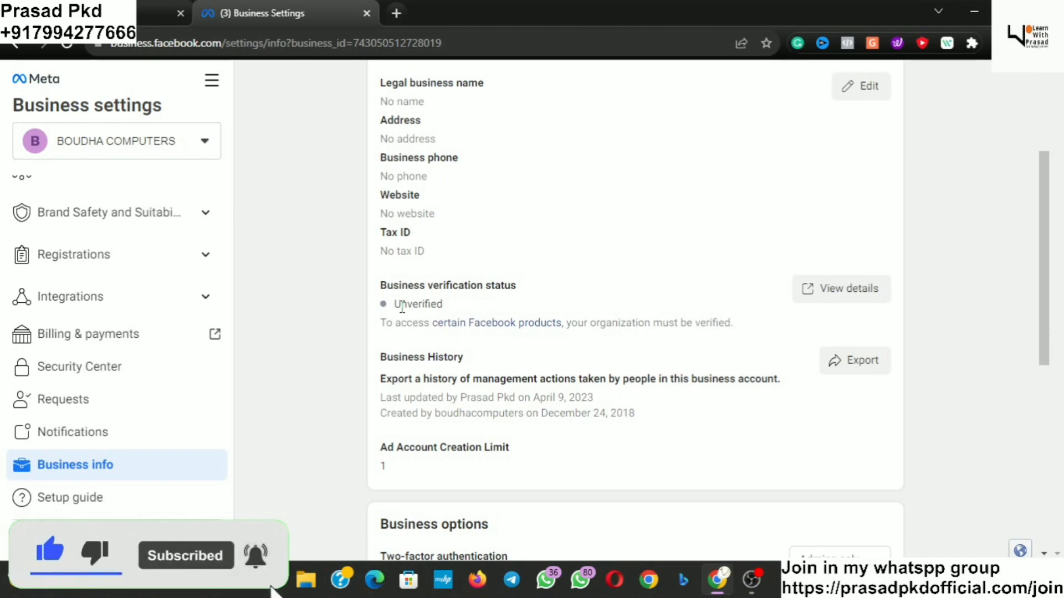
Check the business verification eligibility of BOUDHA COMPUTERS in the Security Center.
{"action": "left_click", "coordinate": [115, 373]}
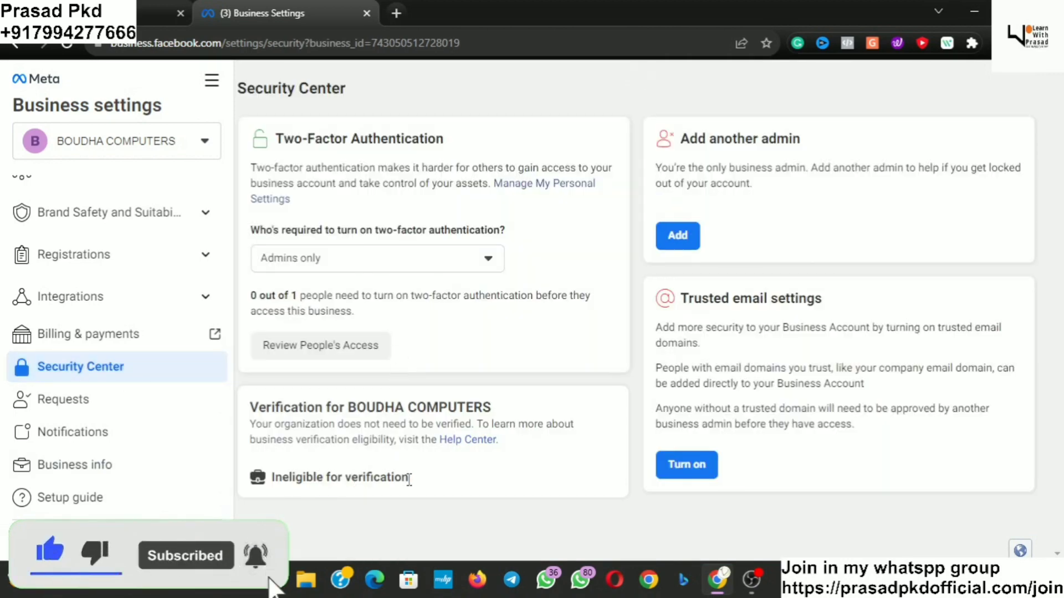
{"action": "left_click_drag", "start_coordinate": [408, 477], "coordinate": [269, 477]}
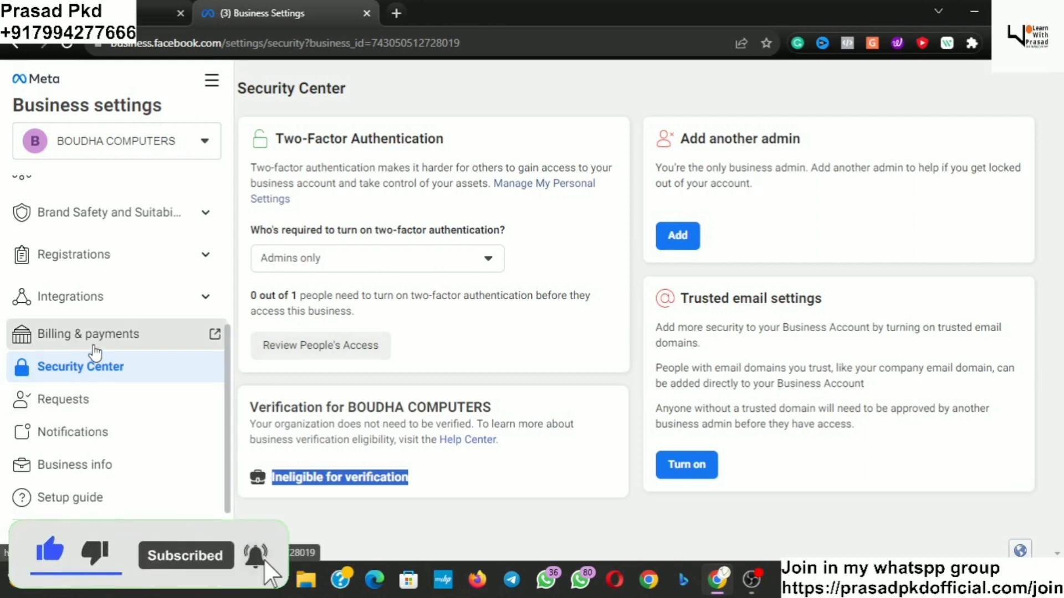
Start creating a new app ID for BOUDHA COMPUTERS from the Apps section of its business accounts.
{"action": "scroll", "coordinate": [95, 352], "scroll_direction": "up", "scroll_amount": 3}
{"action": "scroll", "coordinate": [95, 351], "scroll_direction": "up", "scroll_amount": 2}
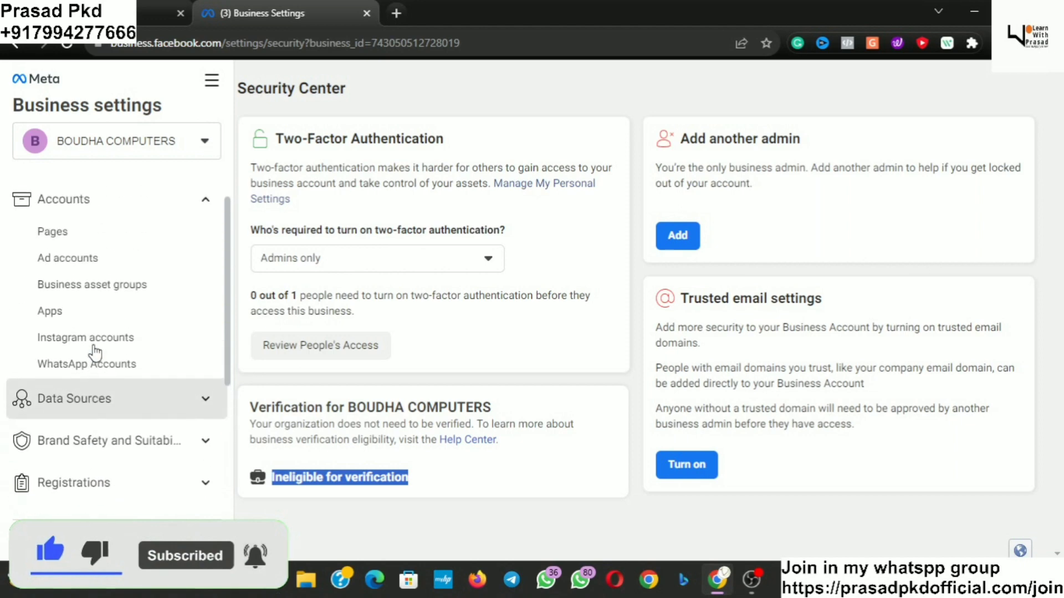
{"action": "left_click", "coordinate": [75, 314]}
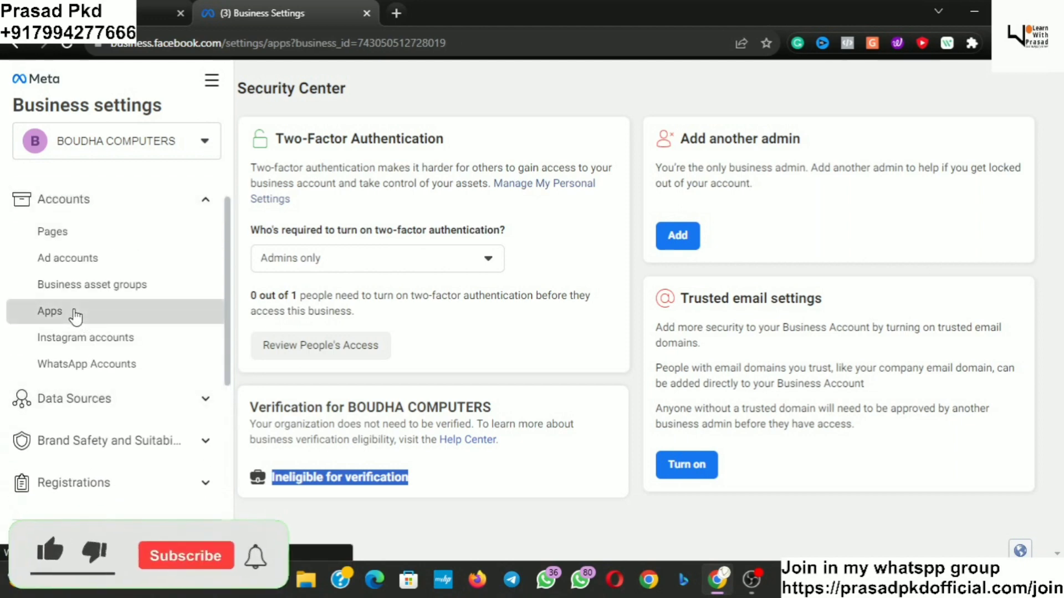
{"action": "left_click", "coordinate": [653, 434]}
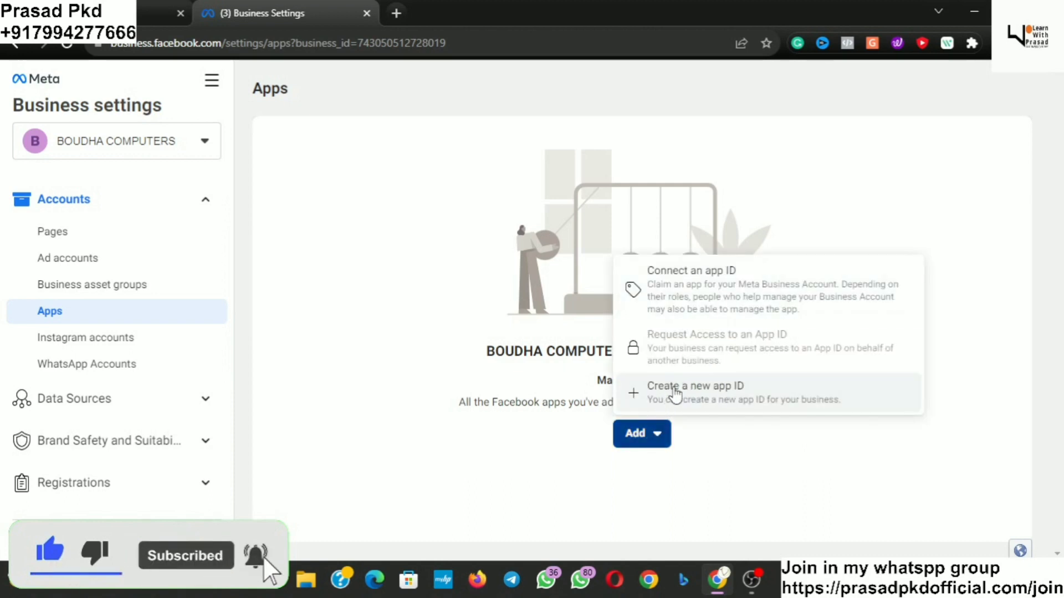
{"action": "left_click", "coordinate": [720, 394]}
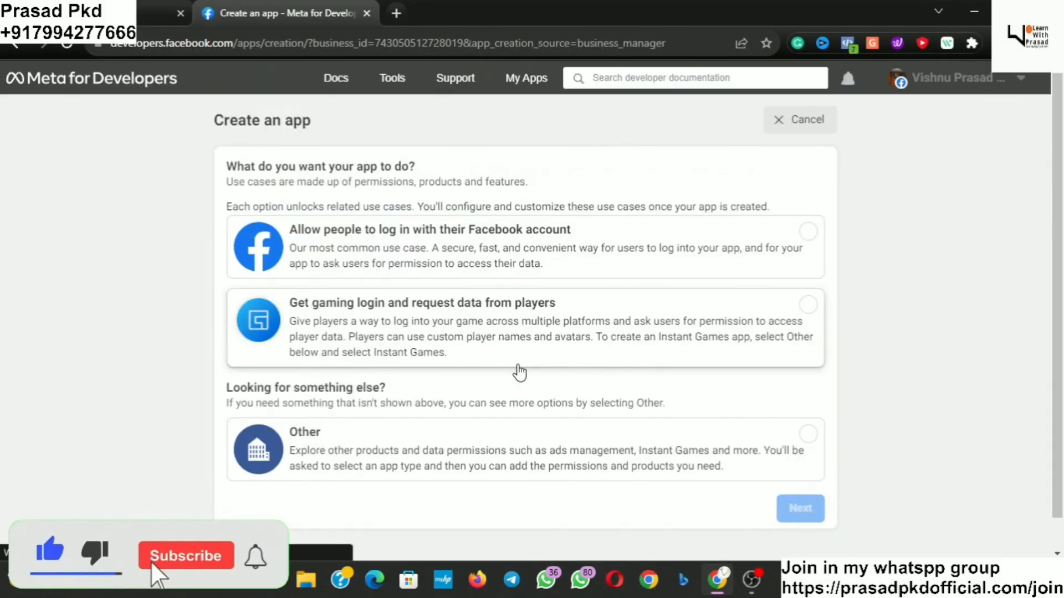
Choose Other as the app's use case and Business as its app type, and continue to the app details.
{"action": "scroll", "coordinate": [519, 373], "scroll_direction": "down", "scroll_amount": 1}
{"action": "left_click", "coordinate": [800, 420]}
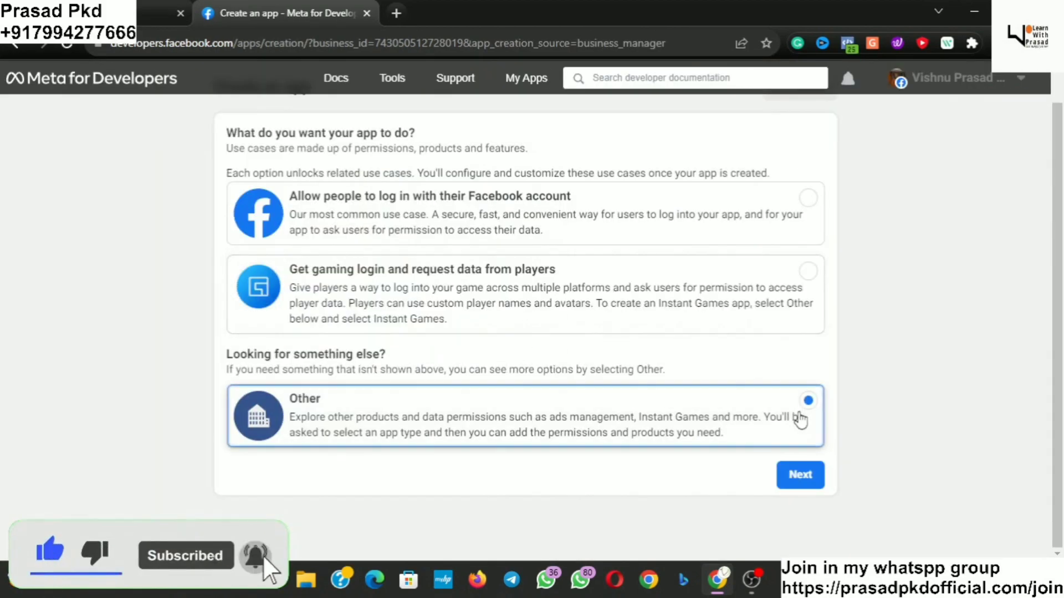
{"action": "left_click", "coordinate": [799, 481]}
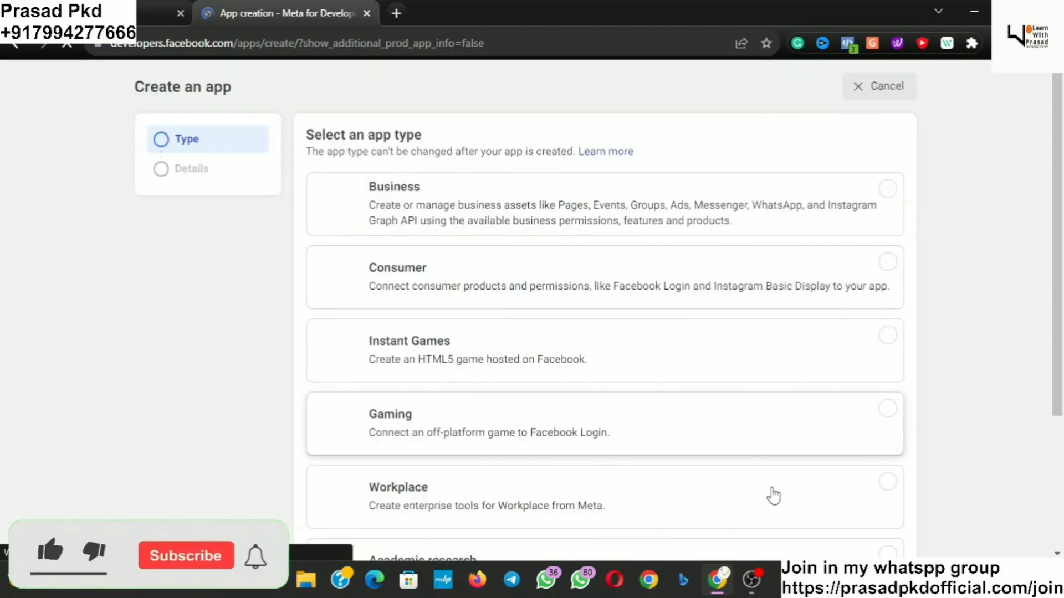
{"action": "scroll", "coordinate": [585, 384], "scroll_direction": "down", "scroll_amount": 1}
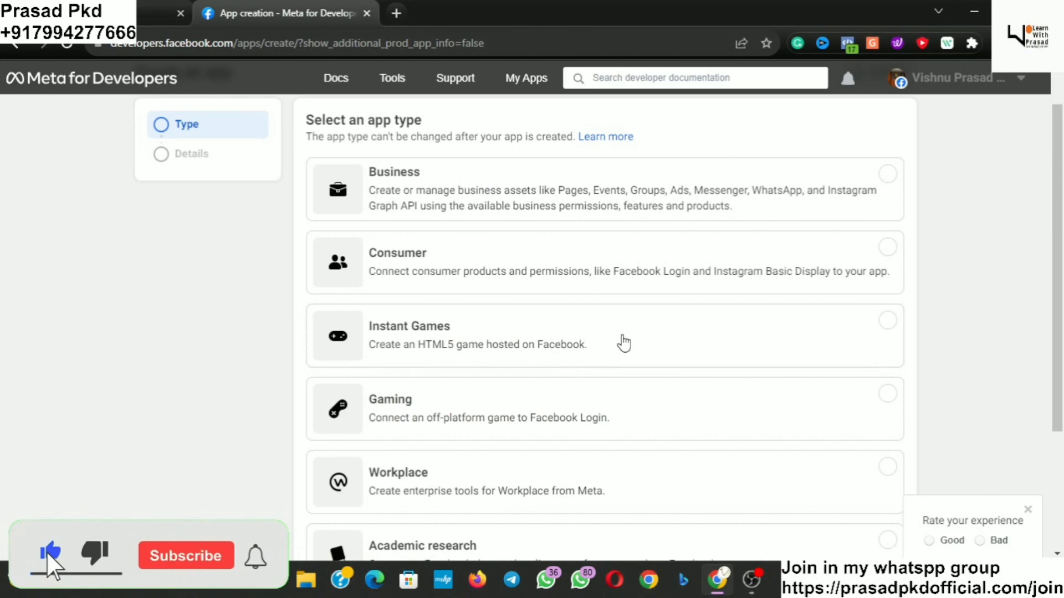
{"action": "left_click", "coordinate": [886, 175]}
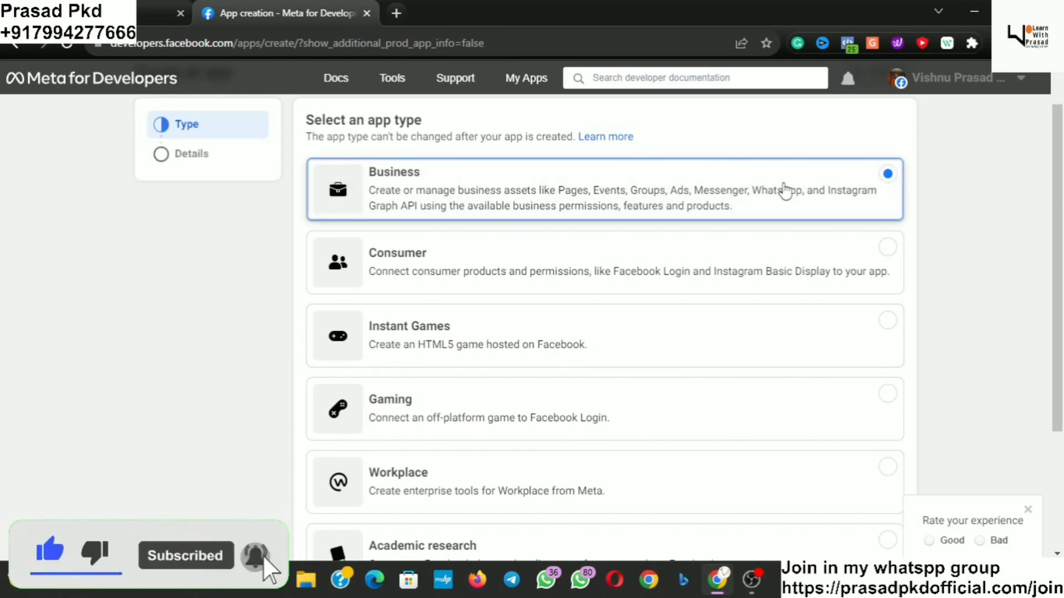
{"action": "scroll", "coordinate": [862, 297], "scroll_direction": "down", "scroll_amount": 3}
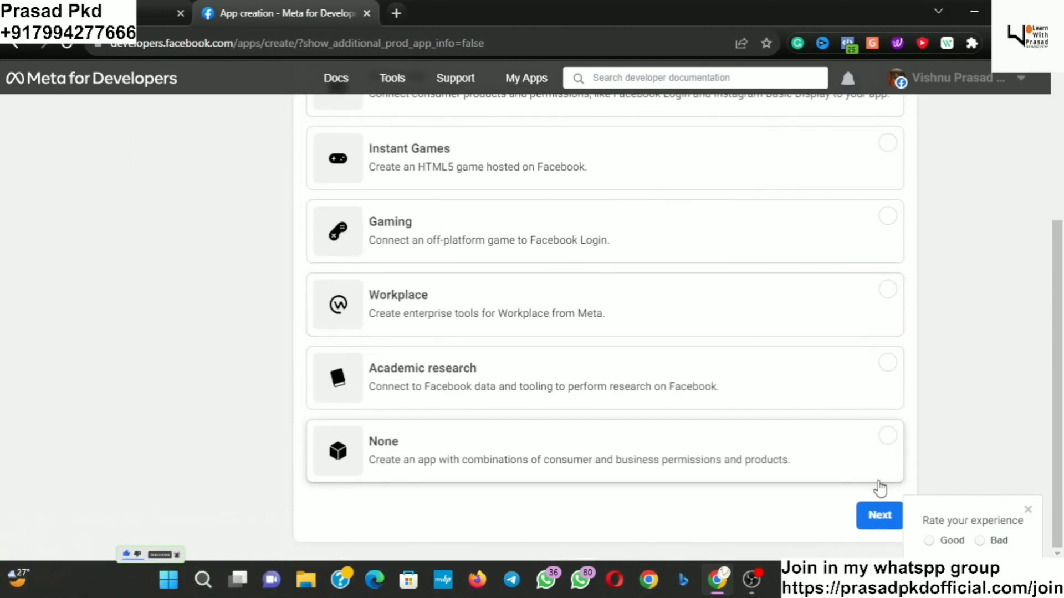
{"action": "left_click", "coordinate": [878, 517]}
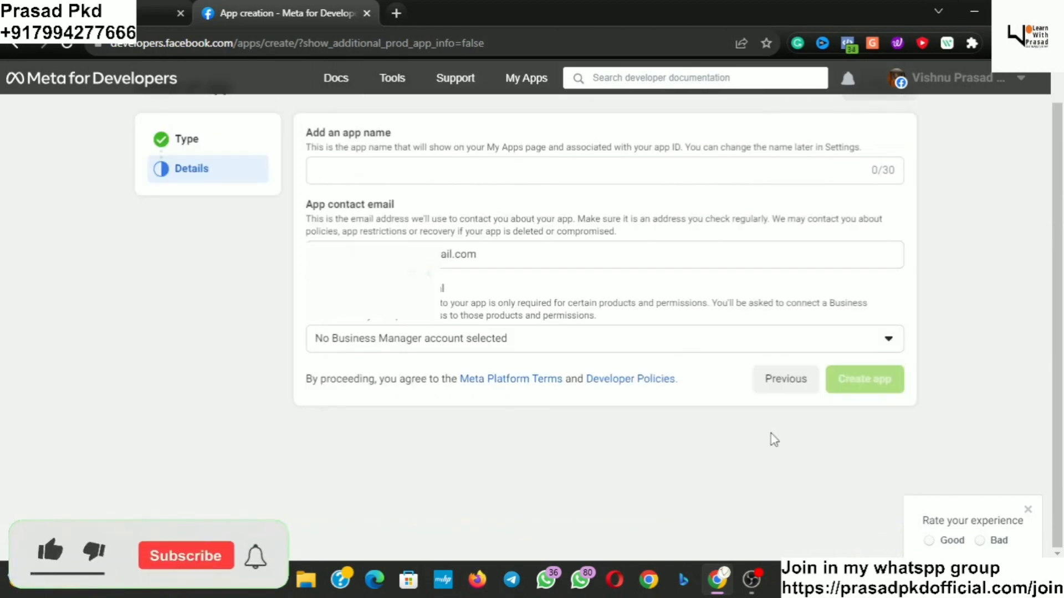
Name the app Boudha and connect it to the BOUDHA COMPUTERS business account.
{"action": "scroll", "coordinate": [771, 433], "scroll_direction": "up", "scroll_amount": 1}
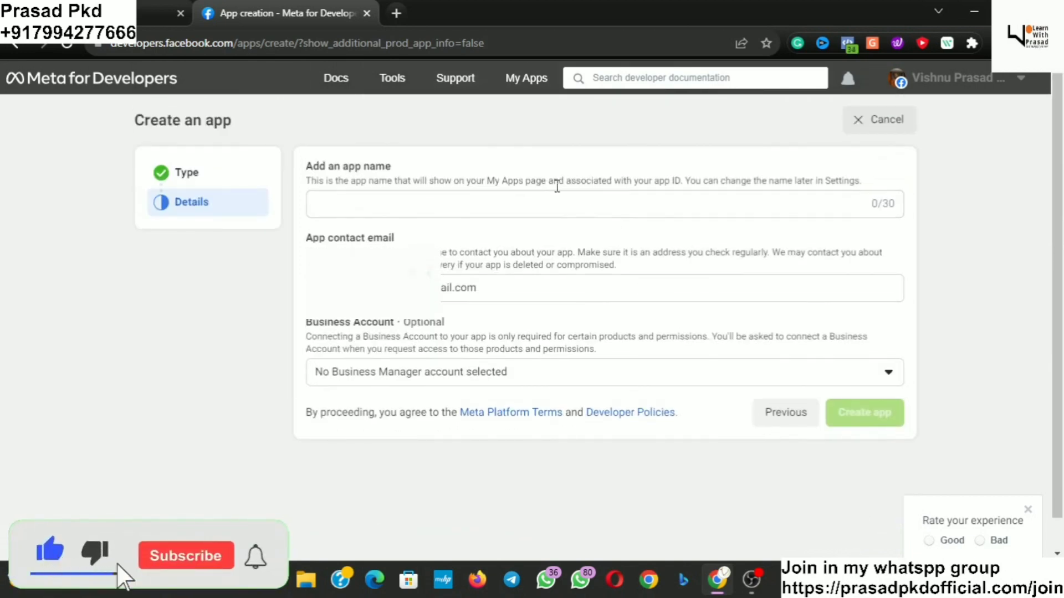
{"action": "left_click", "coordinate": [533, 198]}
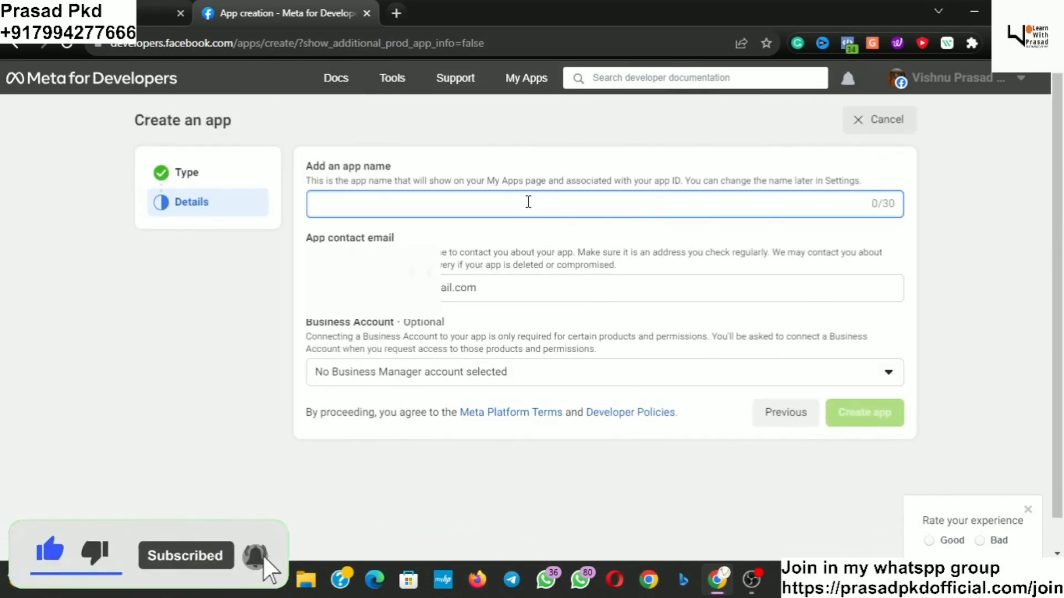
{"action": "type", "text": "B"}
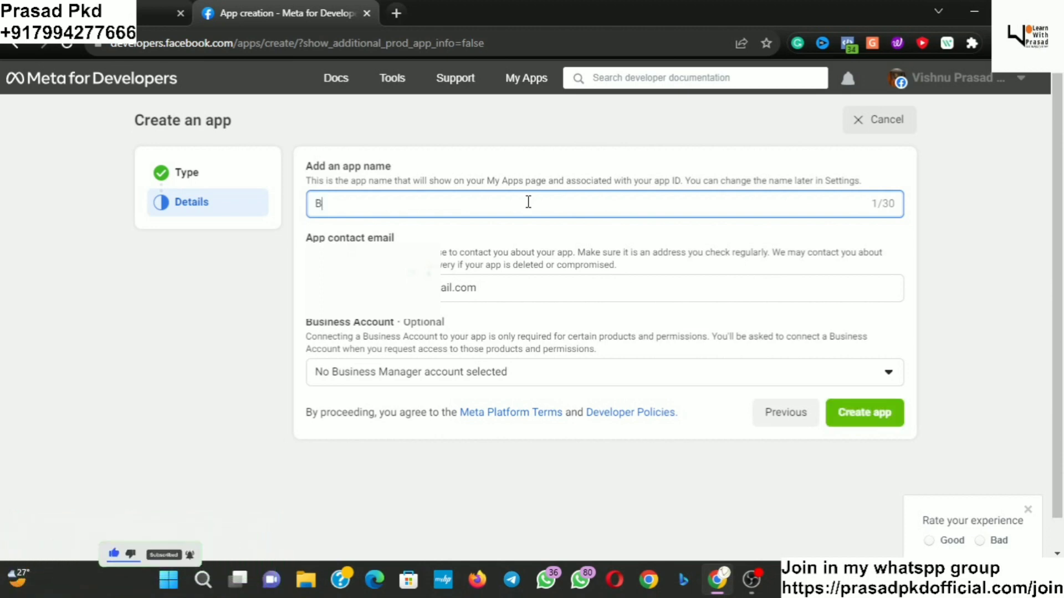
{"action": "type", "text": "oudha"}
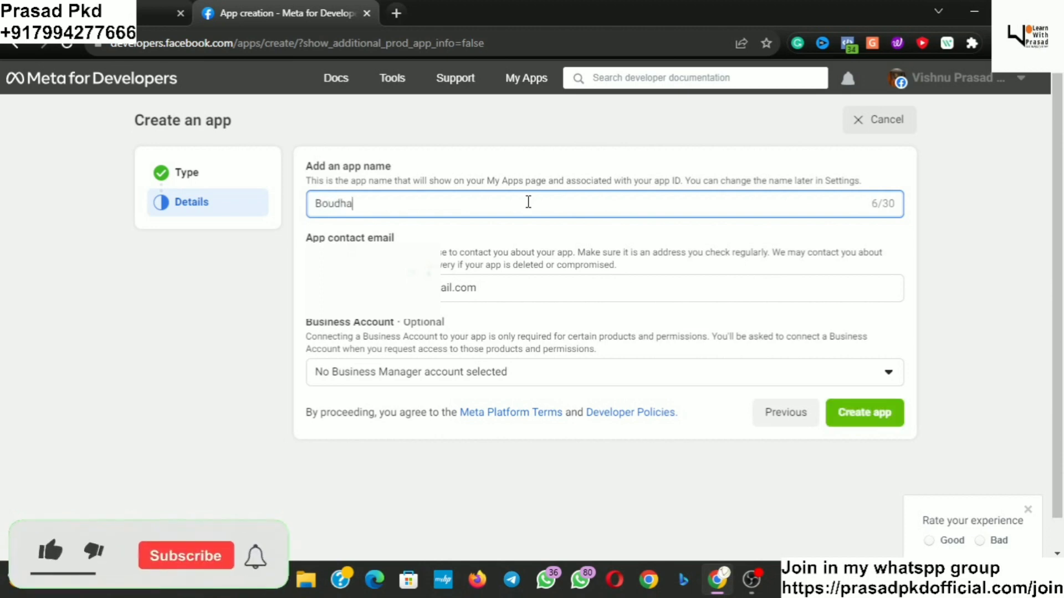
{"action": "scroll", "coordinate": [528, 202], "scroll_direction": "down", "scroll_amount": 1}
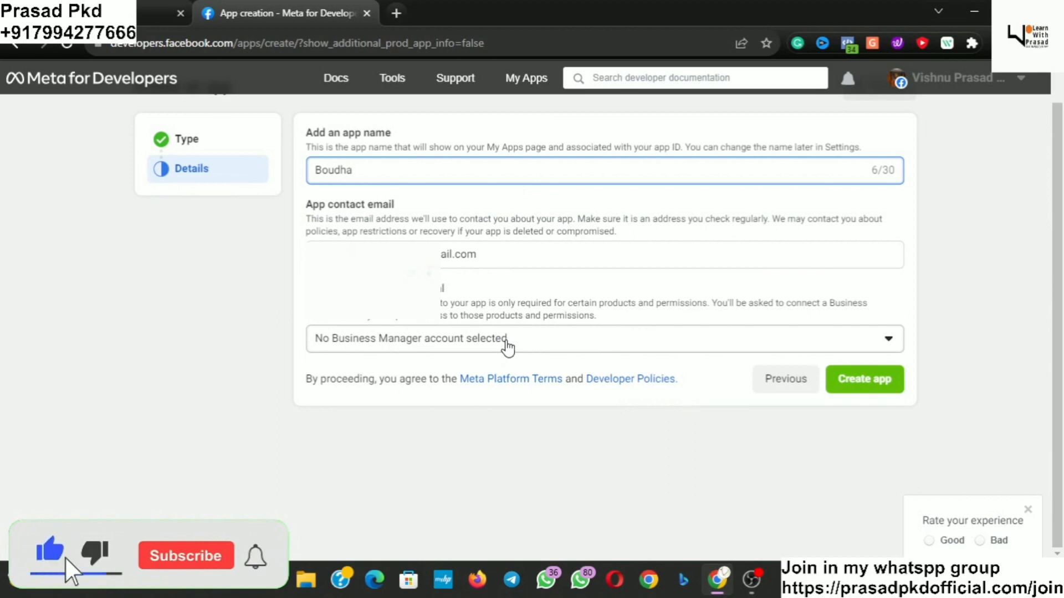
{"action": "left_click", "coordinate": [502, 339]}
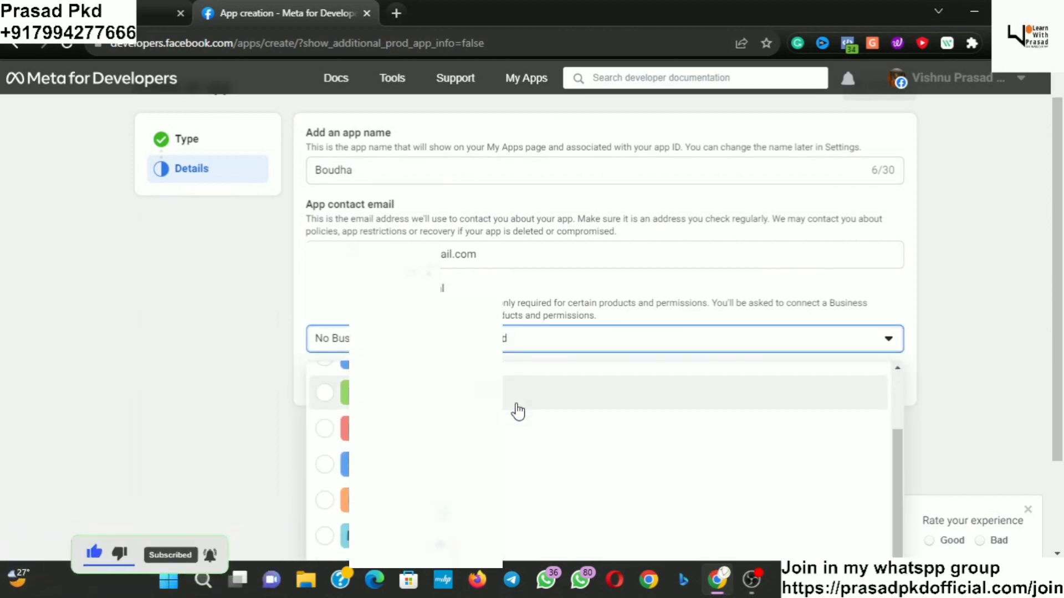
{"action": "scroll", "coordinate": [518, 411], "scroll_direction": "down", "scroll_amount": 5}
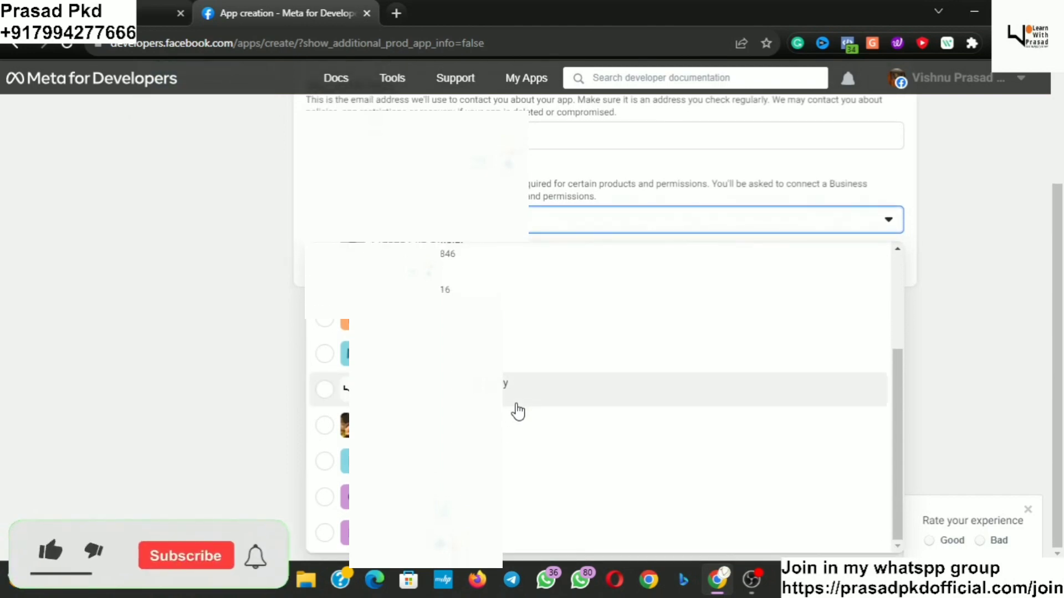
{"action": "left_click", "coordinate": [443, 531]}
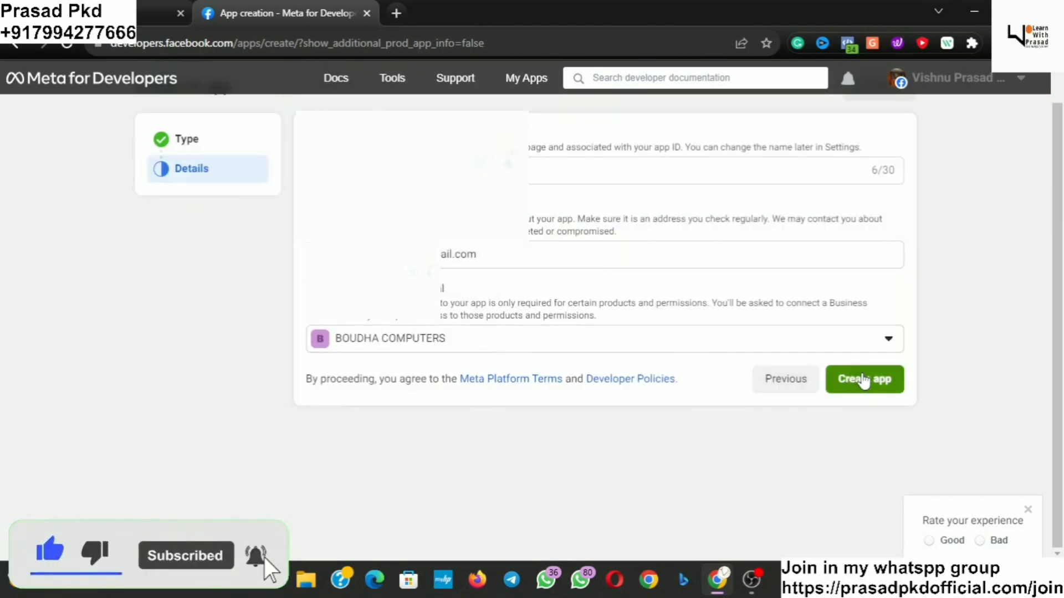
Create the app, re-entering the account password to authorise it and declining to save that password in the browser.
{"action": "left_click", "coordinate": [862, 381]}
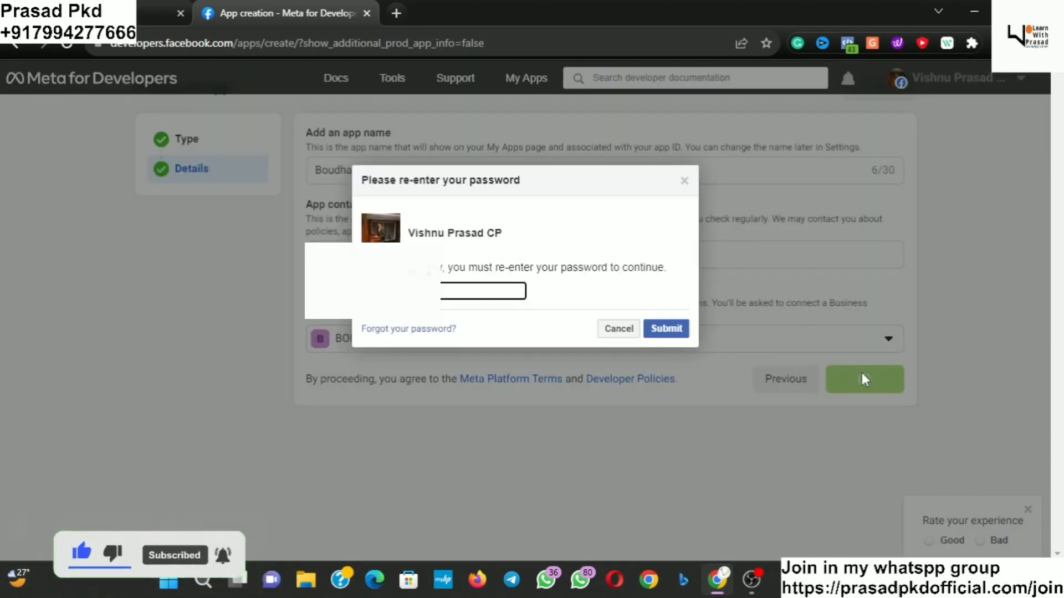
{"action": "left_click", "coordinate": [488, 292]}
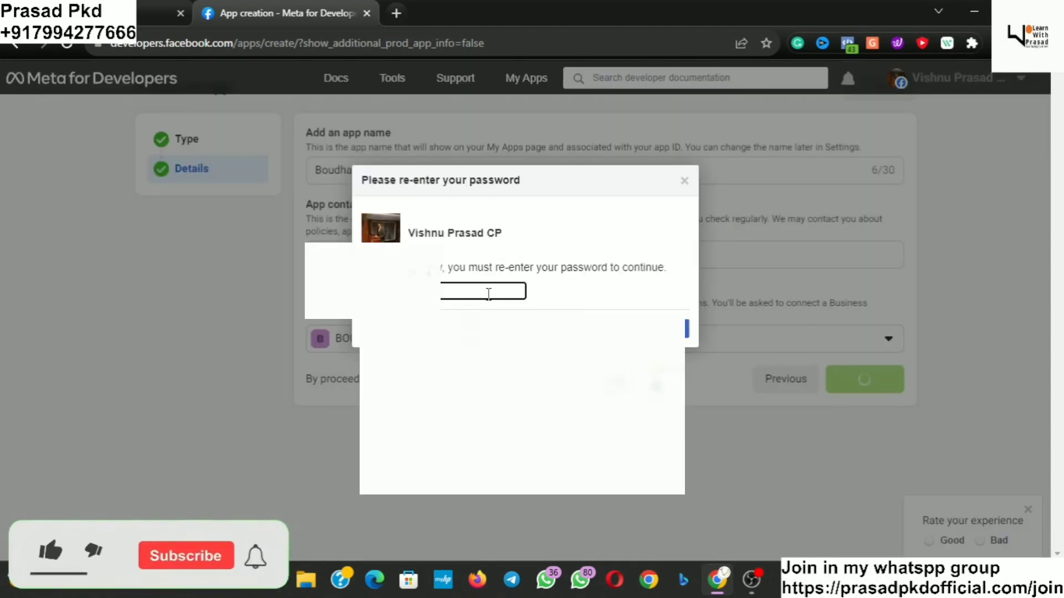
{"action": "left_click", "coordinate": [488, 294]}
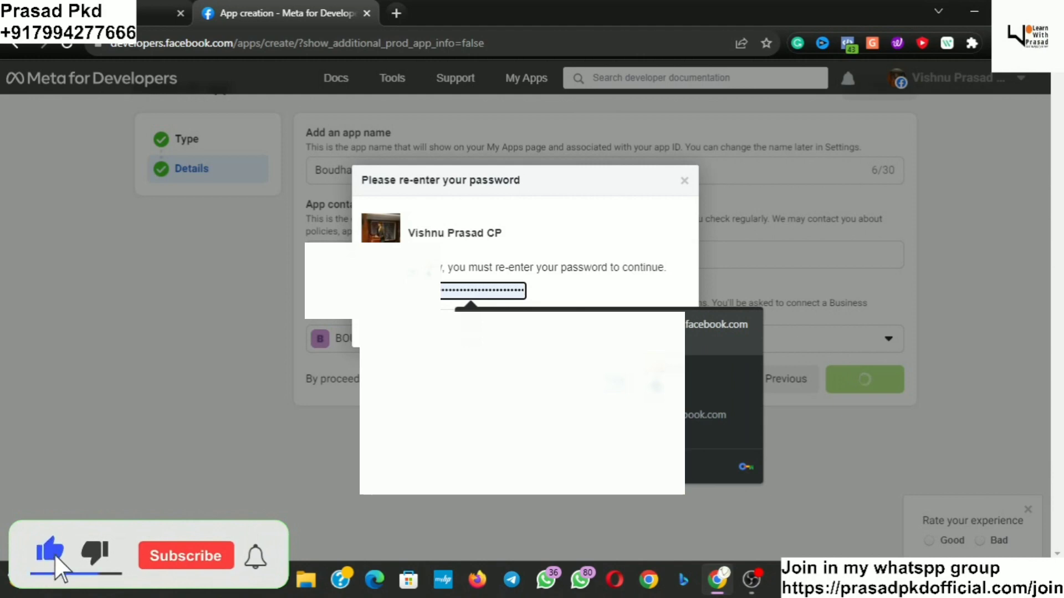
{"action": "left_click", "coordinate": [667, 332]}
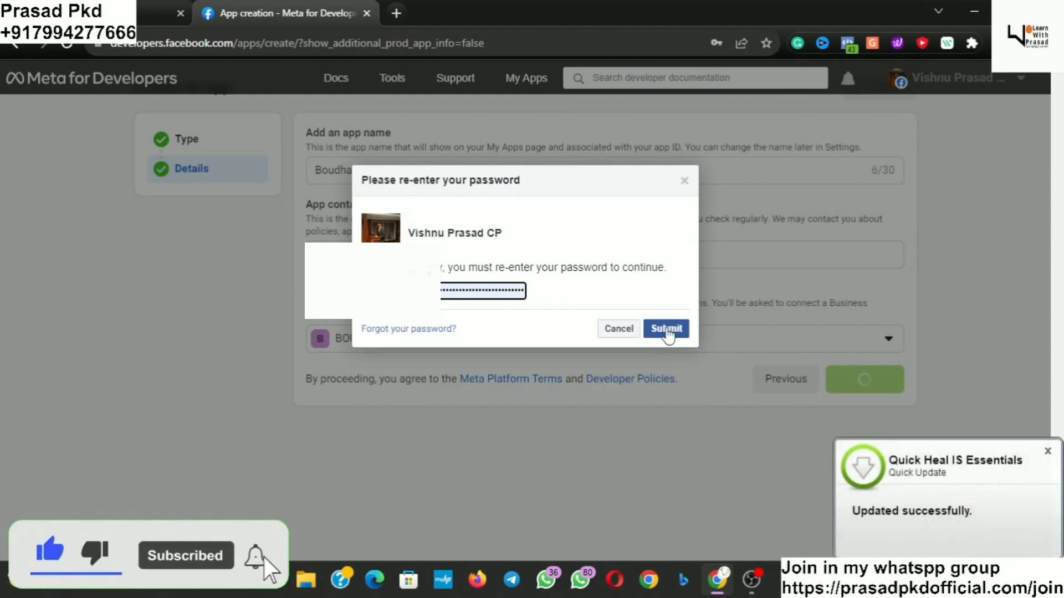
{"action": "left_click", "coordinate": [668, 331]}
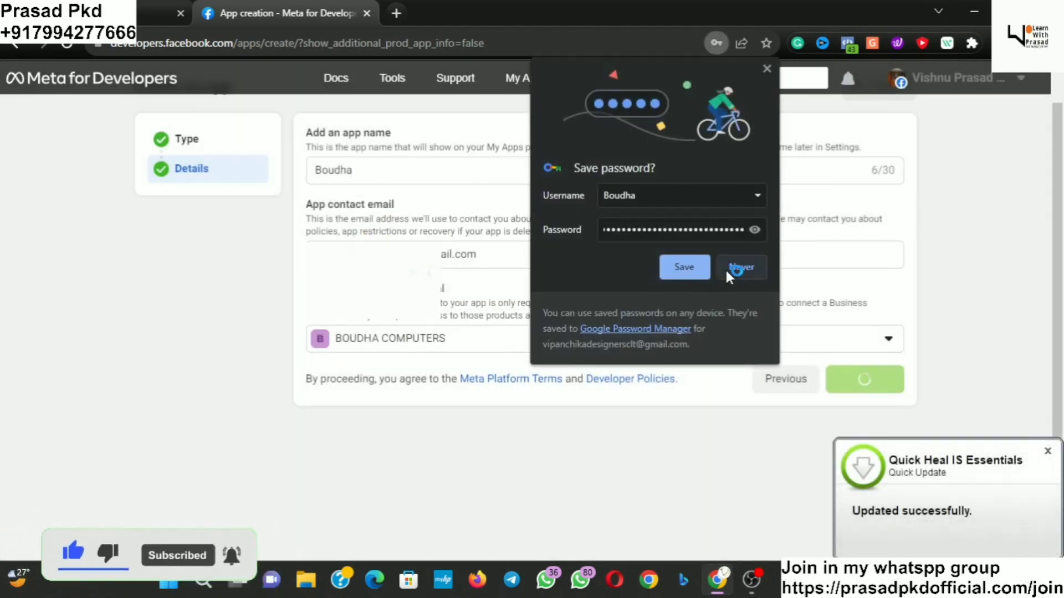
{"action": "left_click", "coordinate": [726, 269]}
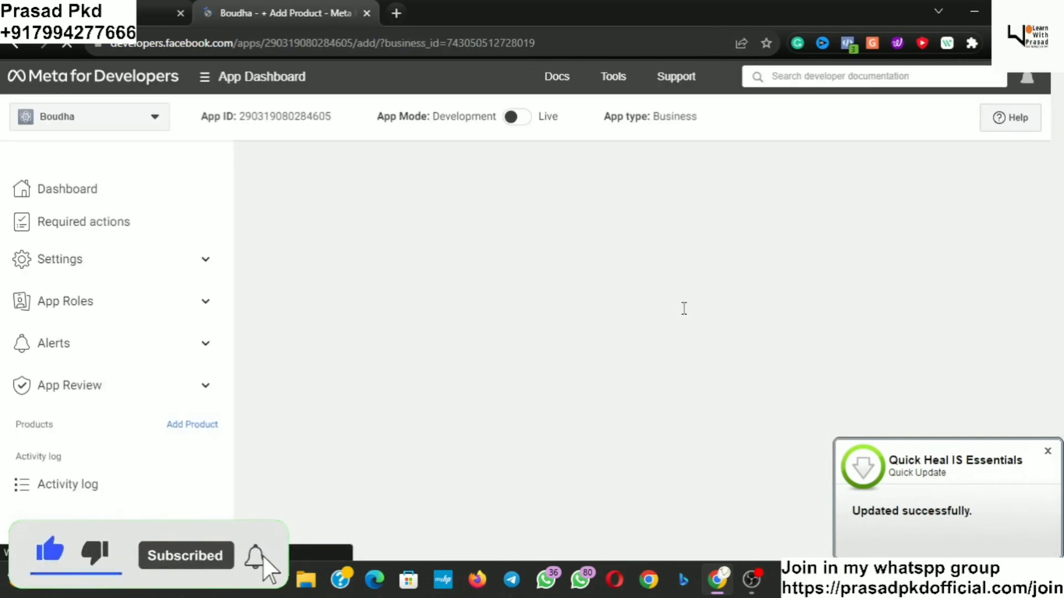
Set up the WhatsApp product for the app and accept the WhatsApp Business Platform API terms for BOUDHA COMPUTERS.
{"action": "scroll", "coordinate": [684, 309], "scroll_direction": "down", "scroll_amount": 10}
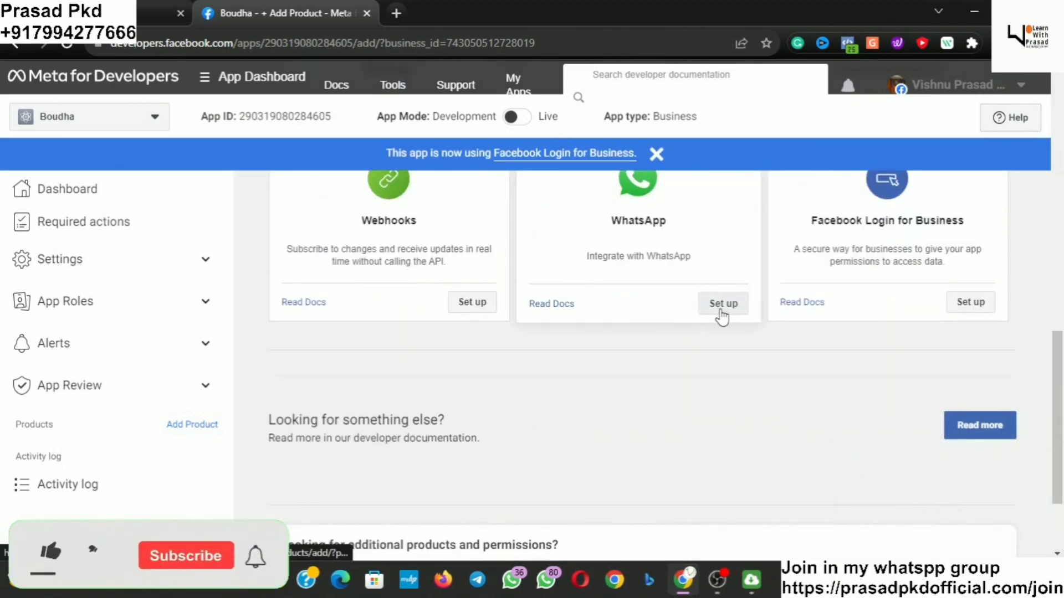
{"action": "left_click", "coordinate": [721, 317]}
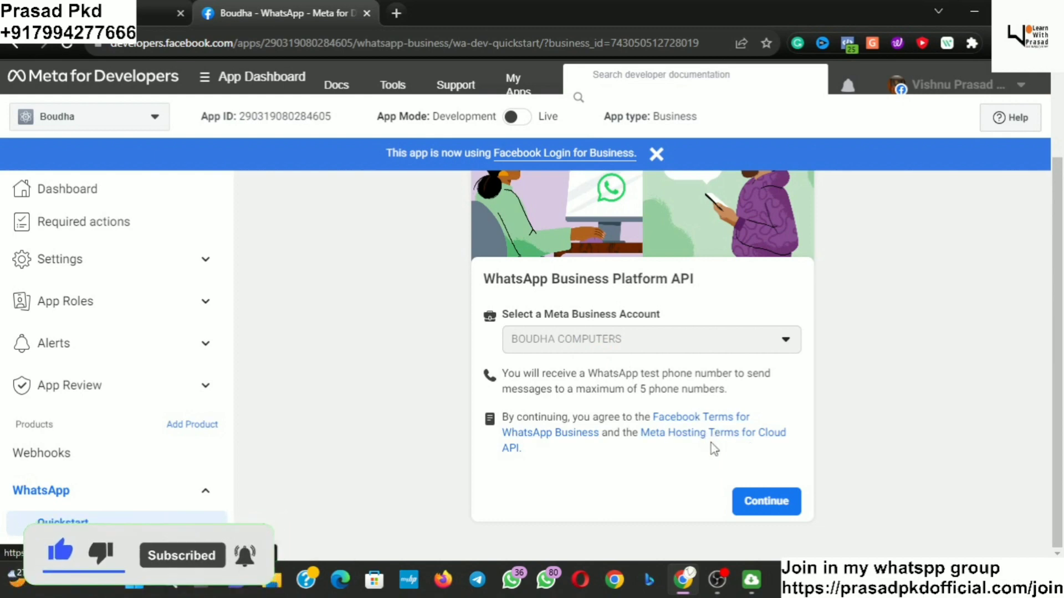
{"action": "left_click", "coordinate": [757, 501]}
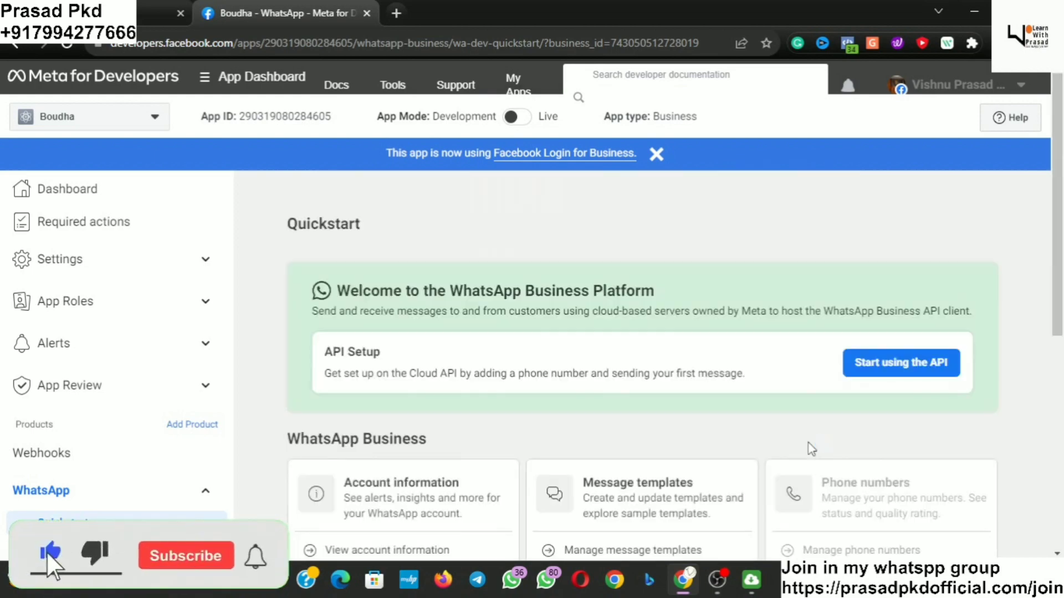
{"action": "scroll", "coordinate": [809, 447], "scroll_direction": "down", "scroll_amount": 6}
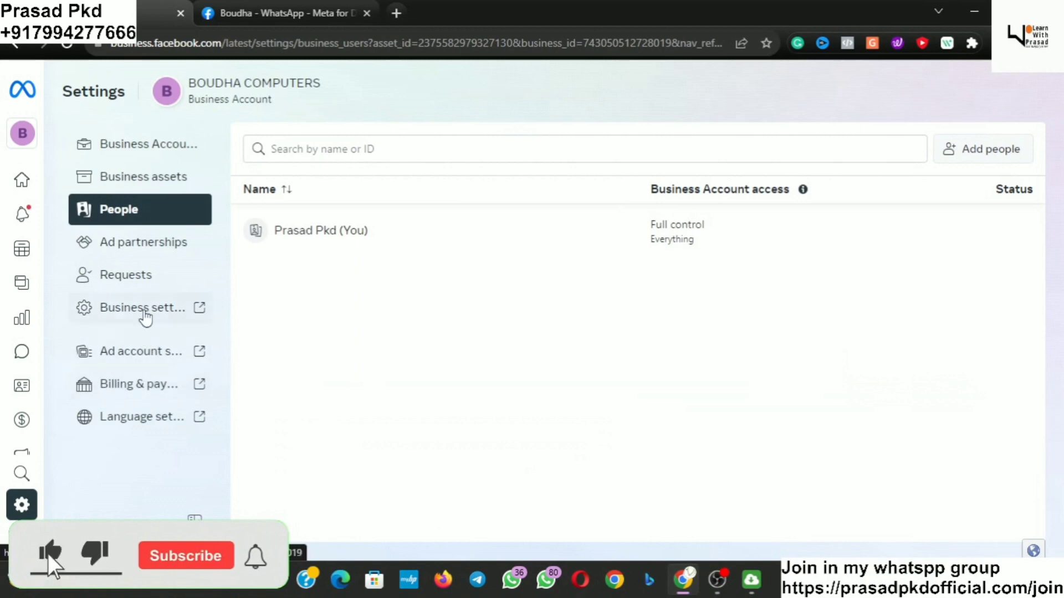
Return to the Security Center in Business settings and start the verification for BOUDHA COMPUTERS.
{"action": "left_click", "coordinate": [145, 310]}
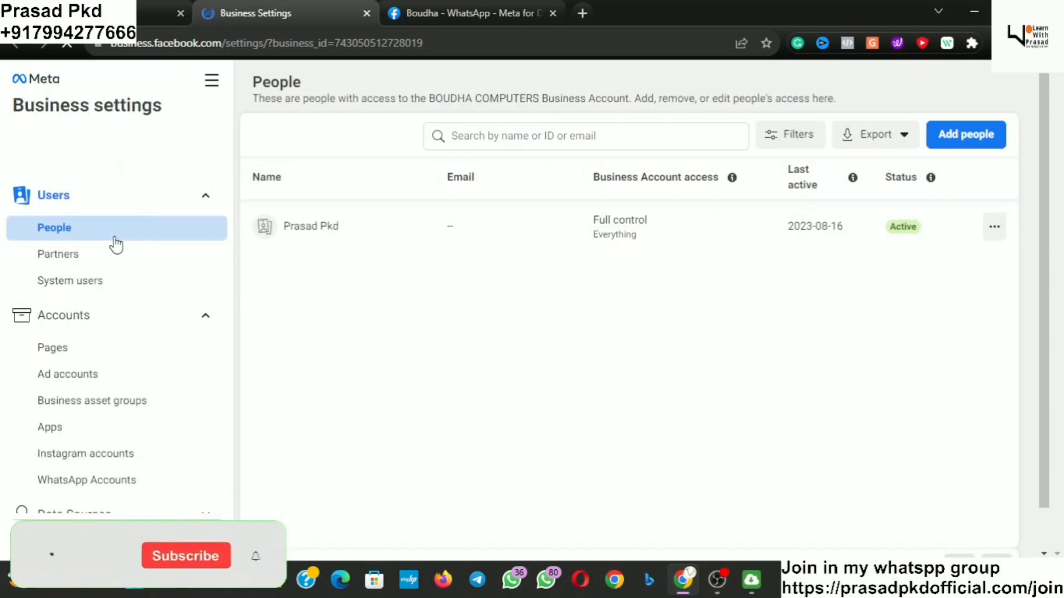
{"action": "scroll", "coordinate": [71, 347], "scroll_direction": "down", "scroll_amount": 6}
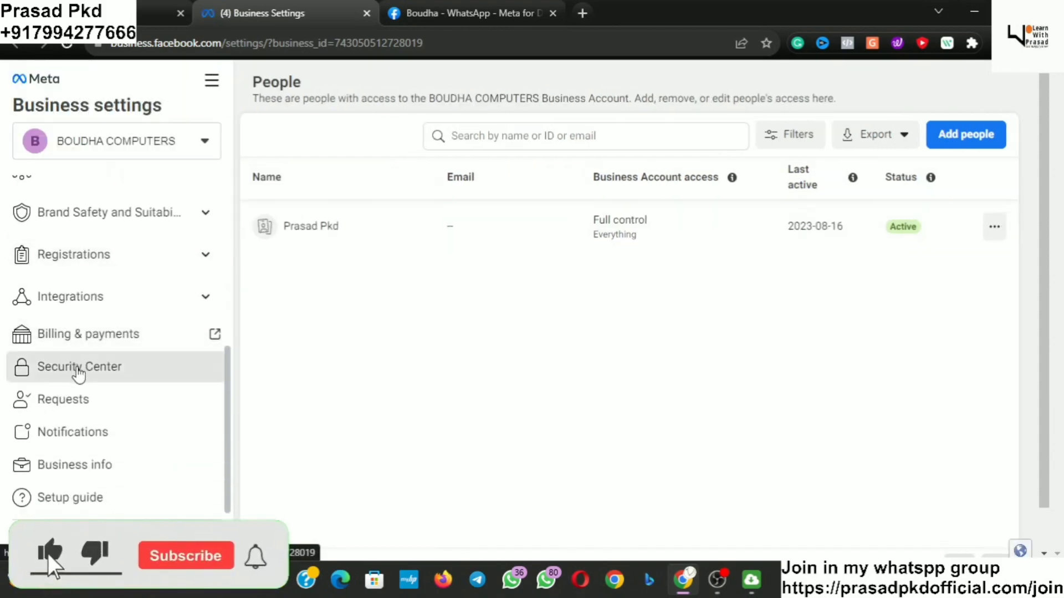
{"action": "left_click", "coordinate": [79, 371]}
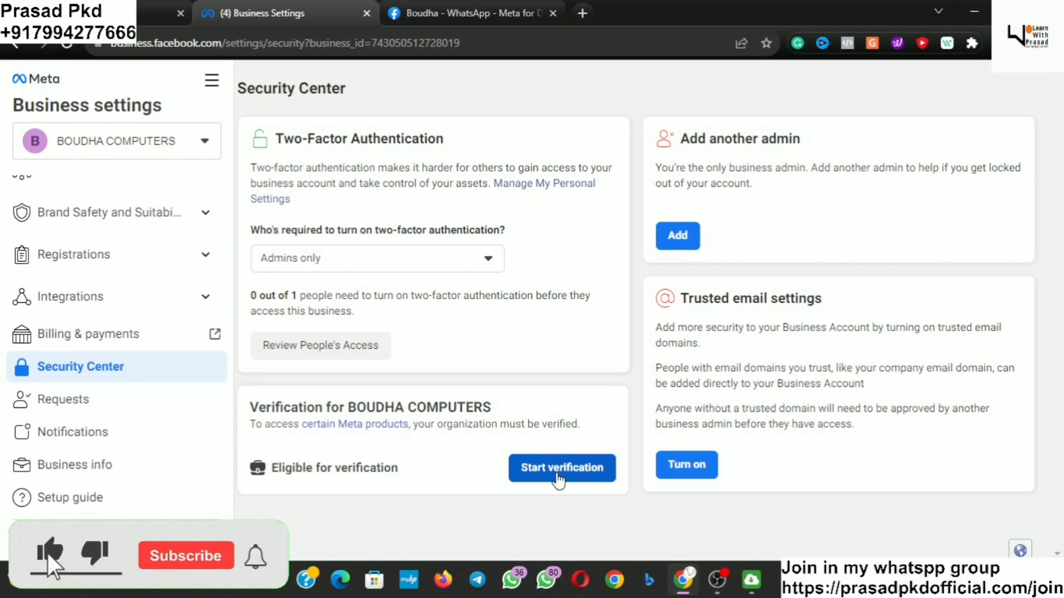
{"action": "left_click", "coordinate": [557, 472]}
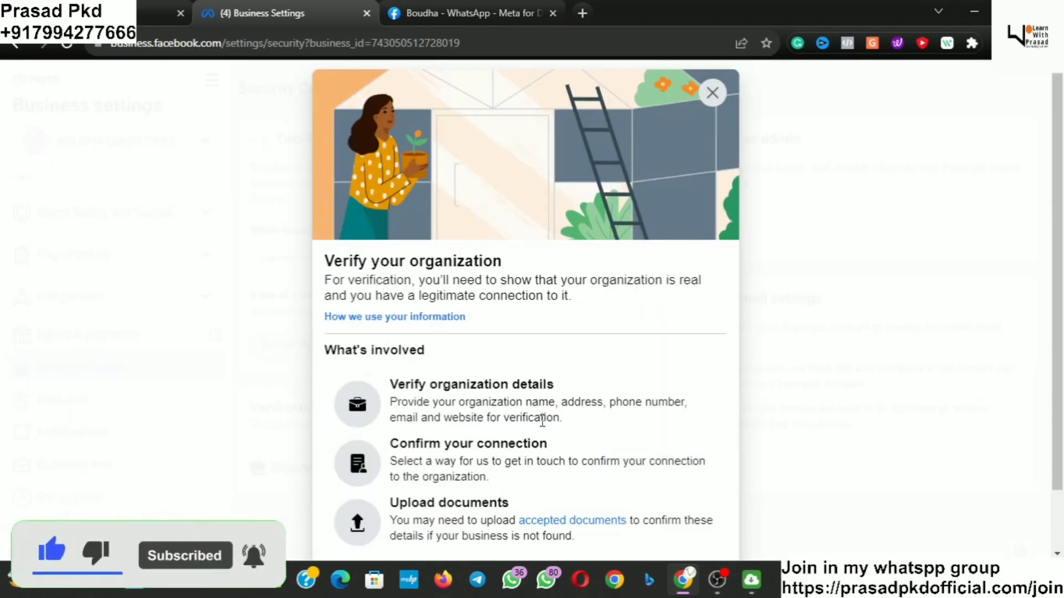
{"action": "scroll", "coordinate": [591, 367], "scroll_direction": "down", "scroll_amount": 1}
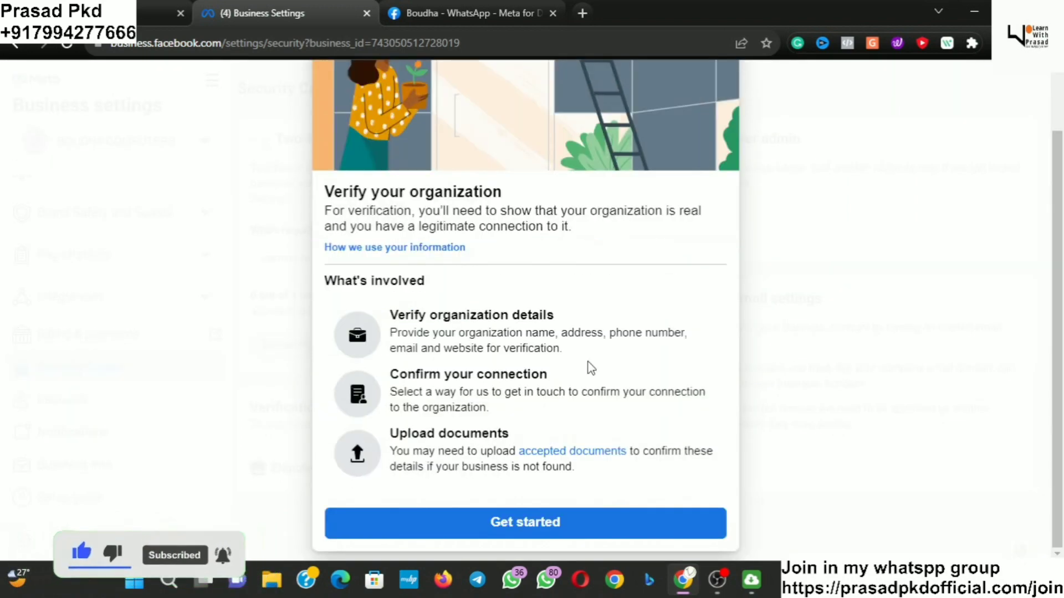
Get started with the organization verification and set India as the country where the organization is located.
{"action": "left_click", "coordinate": [542, 521]}
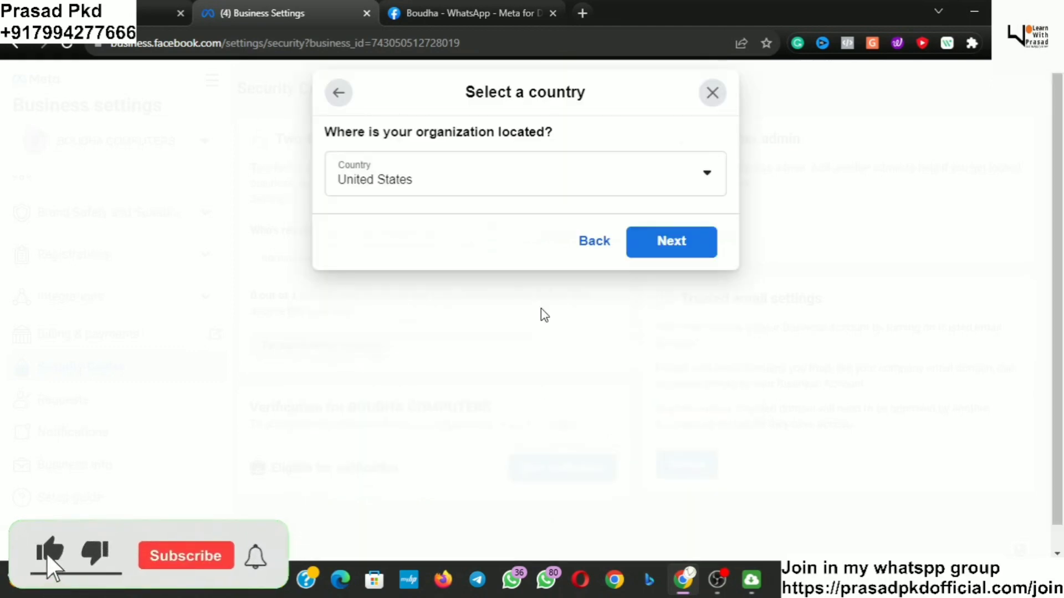
{"action": "left_click", "coordinate": [615, 172]}
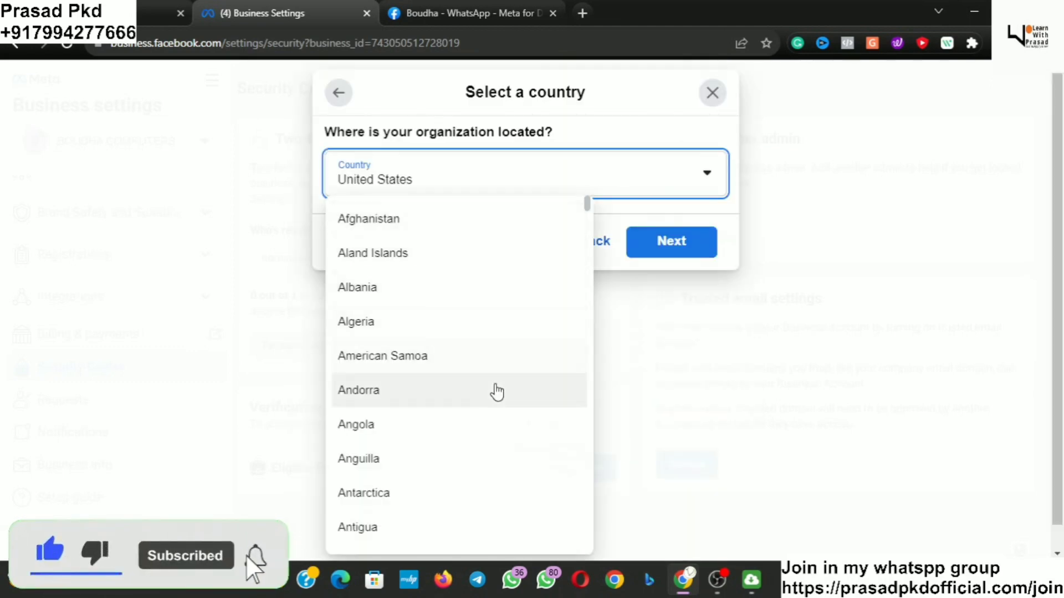
{"action": "scroll", "coordinate": [496, 377], "scroll_direction": "down", "scroll_amount": 20}
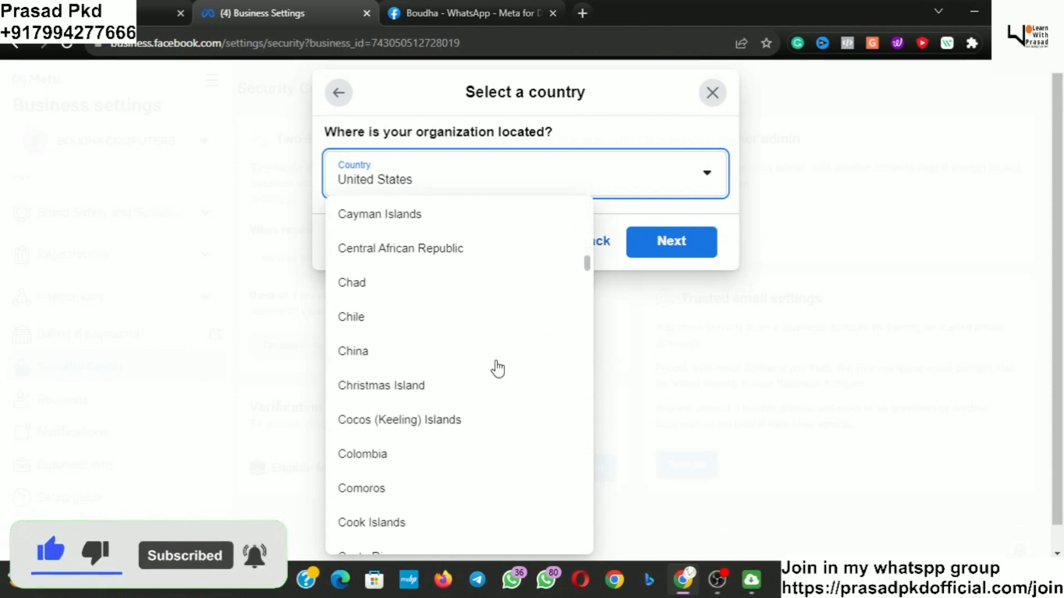
{"action": "scroll", "coordinate": [497, 368], "scroll_direction": "down", "scroll_amount": 20}
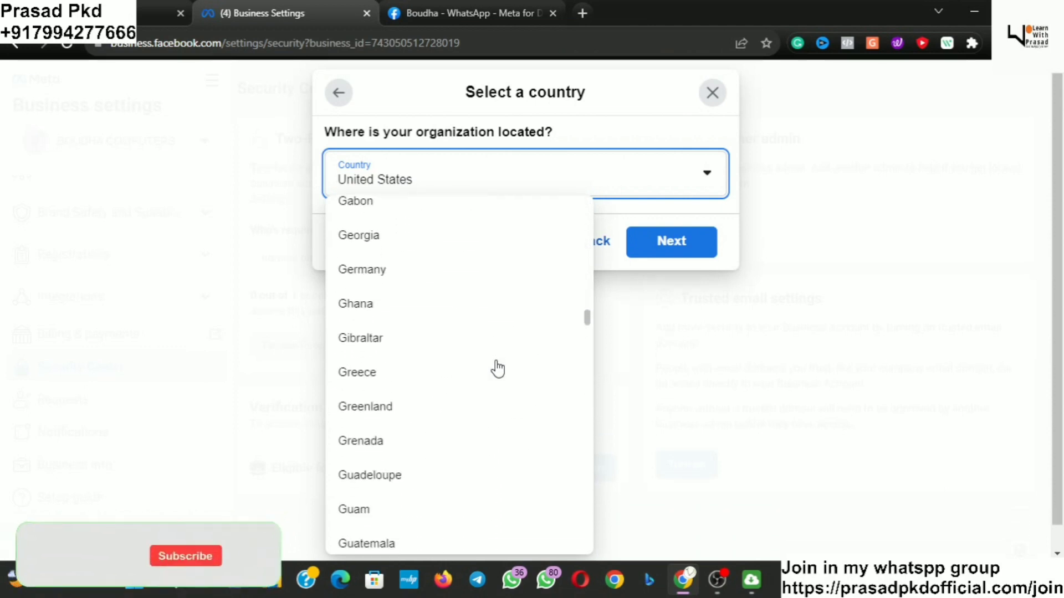
{"action": "scroll", "coordinate": [497, 369], "scroll_direction": "down", "scroll_amount": 13}
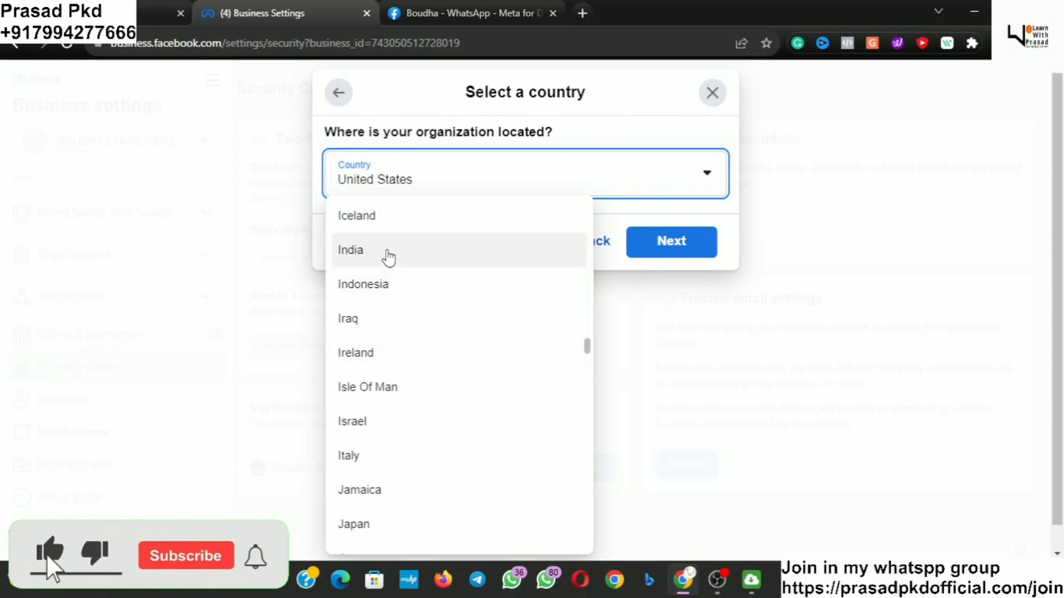
{"action": "left_click", "coordinate": [389, 257]}
{"action": "left_click", "coordinate": [686, 242]}
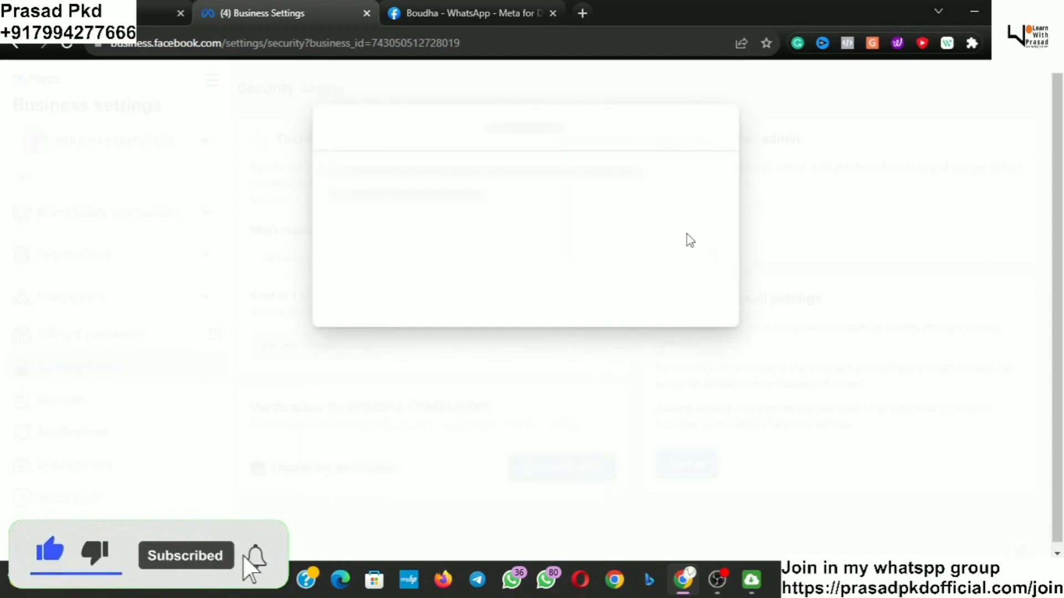
Review the organization details form, from the organization name and address fields to the phone number and website fields.
{"action": "scroll", "coordinate": [612, 338], "scroll_direction": "down", "scroll_amount": 3}
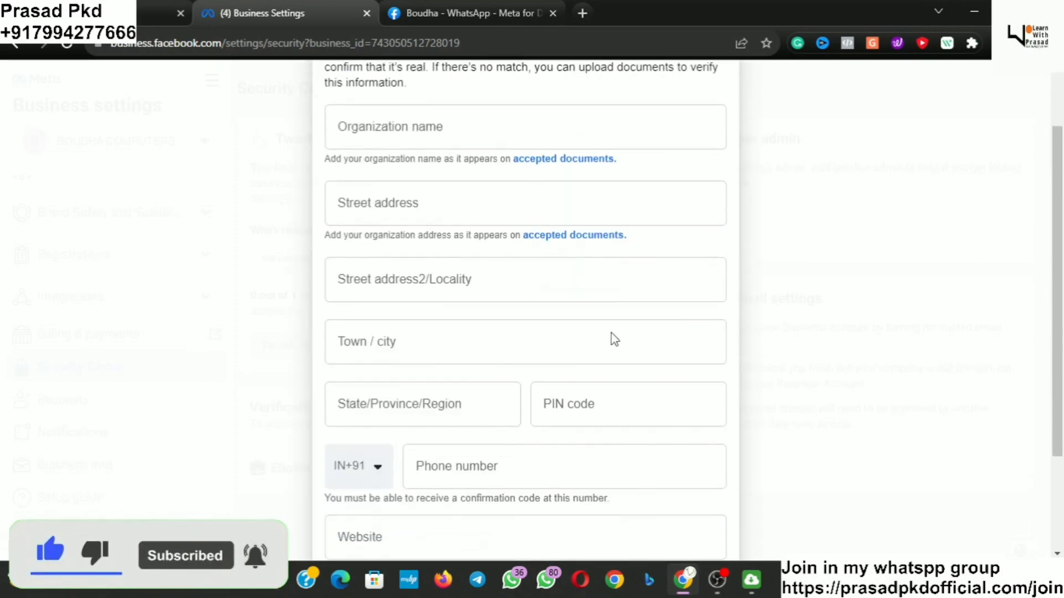
{"action": "scroll", "coordinate": [612, 339], "scroll_direction": "up", "scroll_amount": 3}
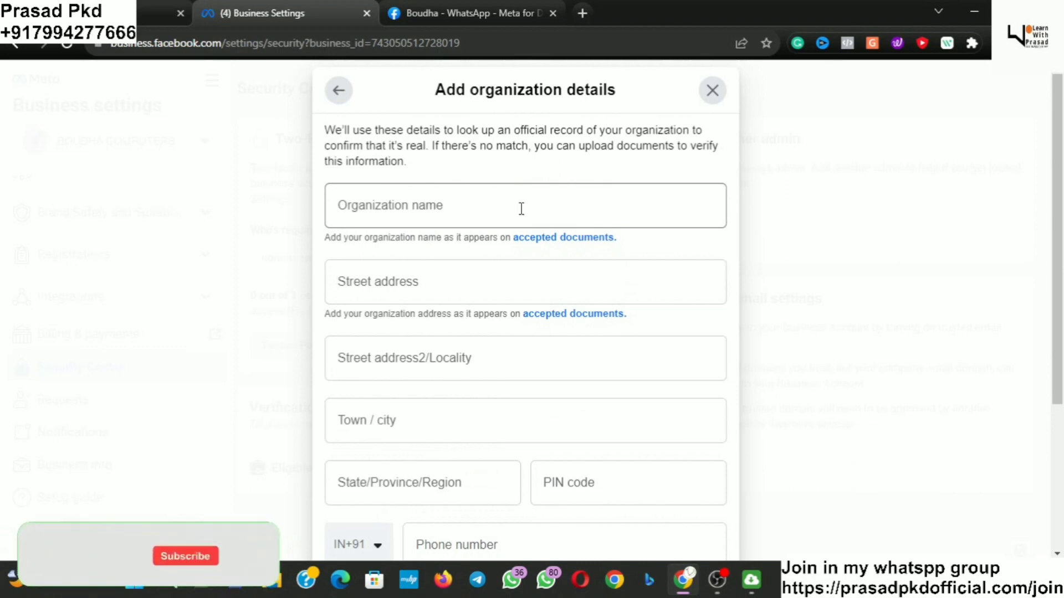
{"action": "scroll", "coordinate": [519, 209], "scroll_direction": "down", "scroll_amount": 4}
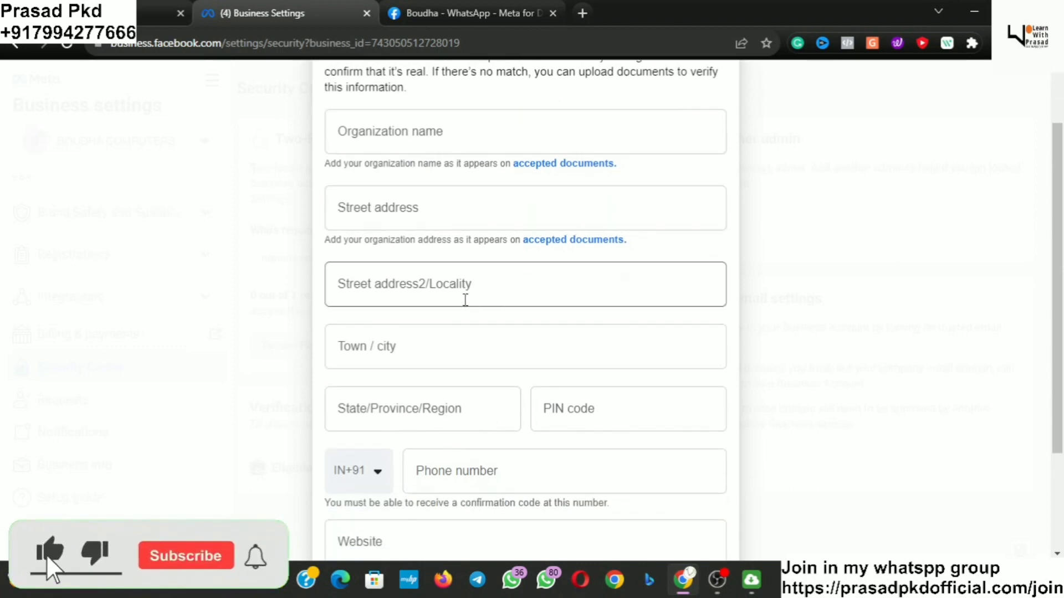
{"action": "scroll", "coordinate": [506, 387], "scroll_direction": "down", "scroll_amount": 1}
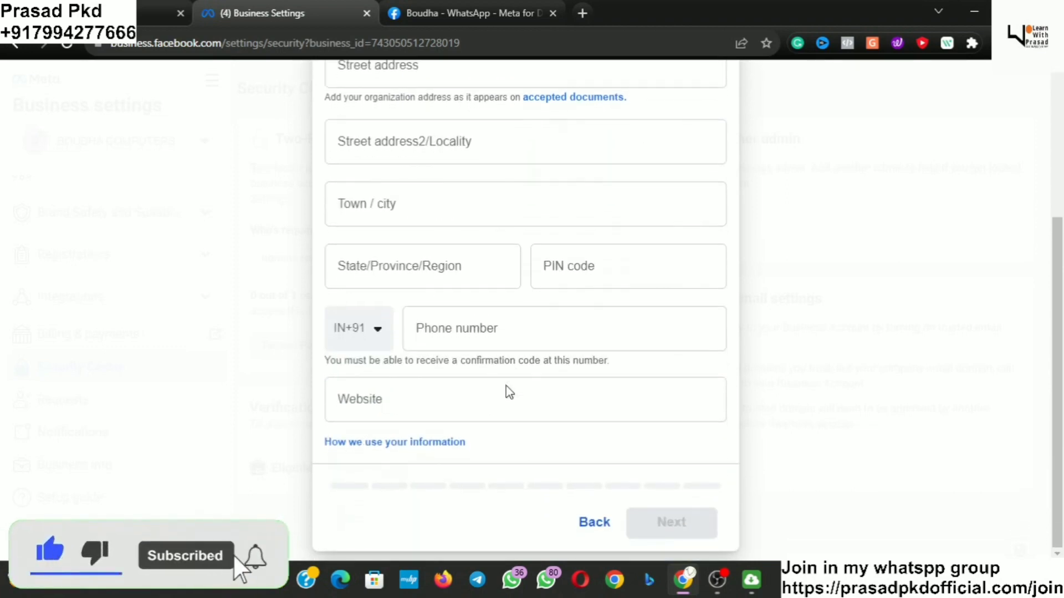